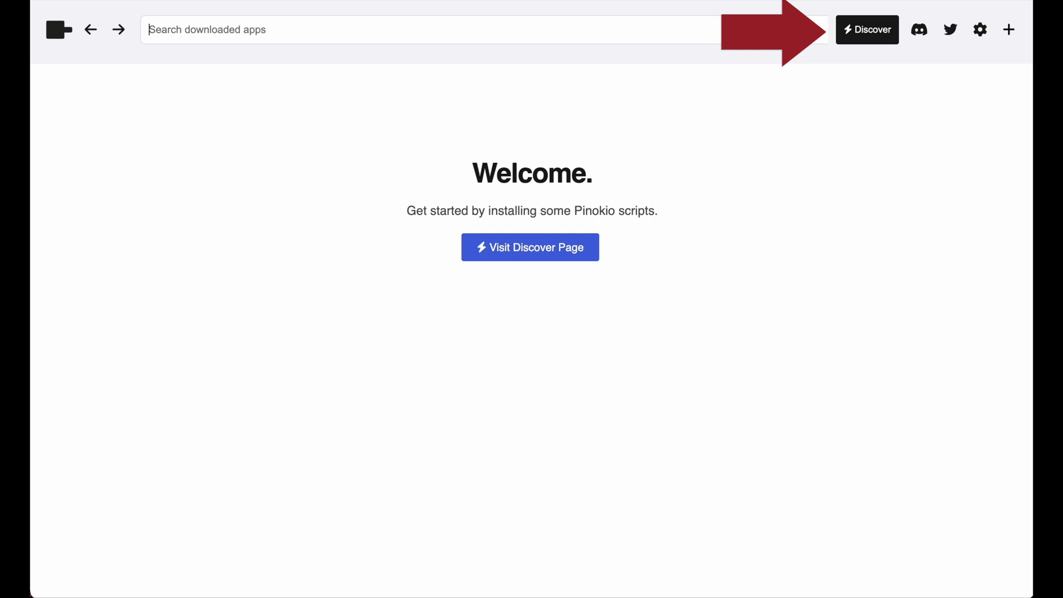
# Step: Download the AudioGradio script from Pinokio's Discover catalogue, saving it as audiogradio.pinokio.git
pyautogui.click(876, 35)
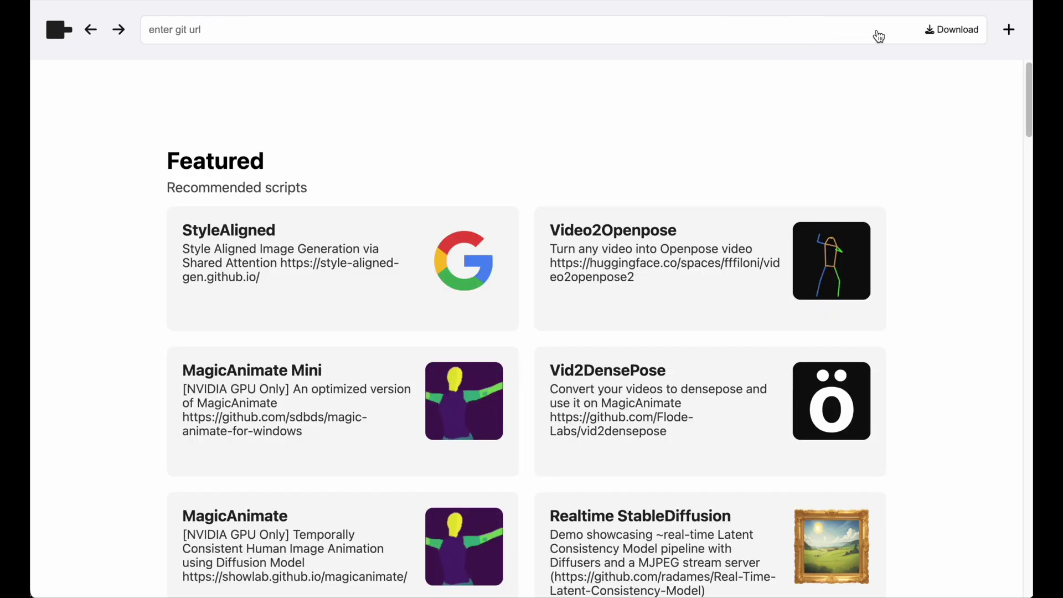
pyautogui.scroll(-9, 739, 459)
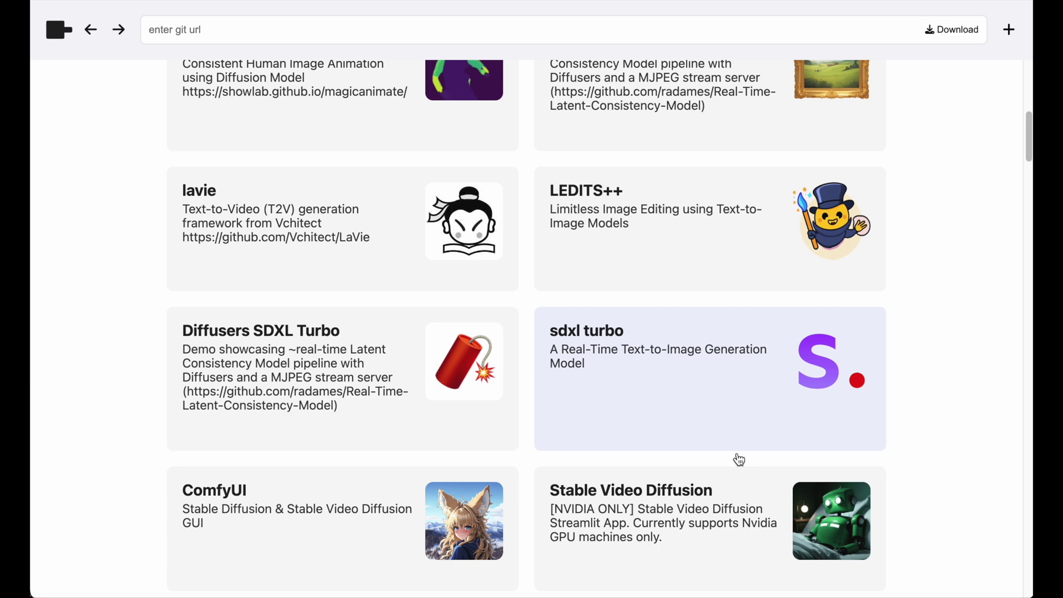
pyautogui.scroll(-20, 740, 459)
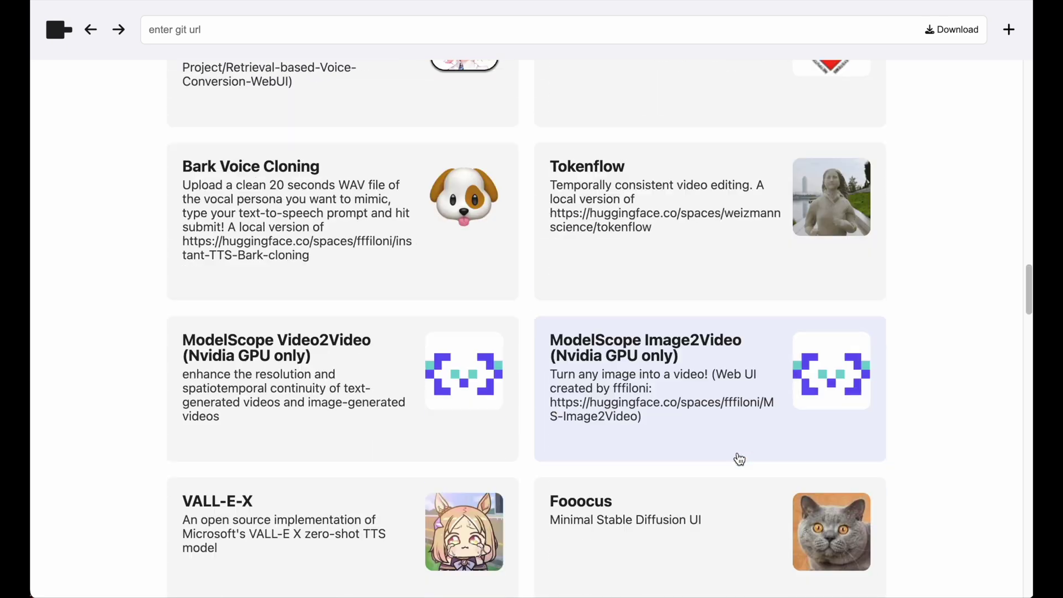
pyautogui.scroll(-16, 739, 459)
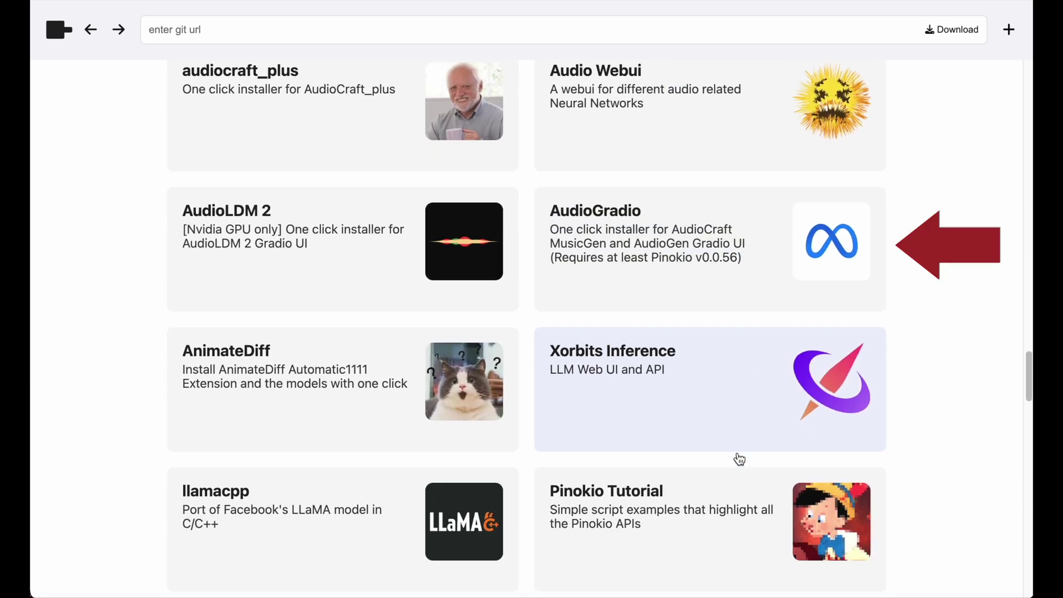
pyautogui.click(629, 226)
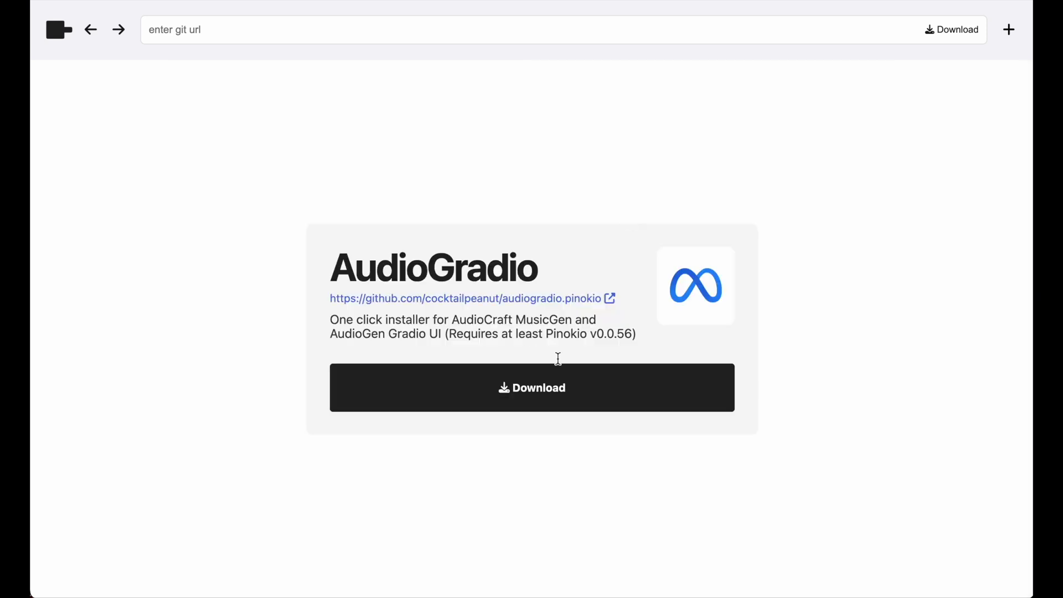
pyautogui.click(552, 393)
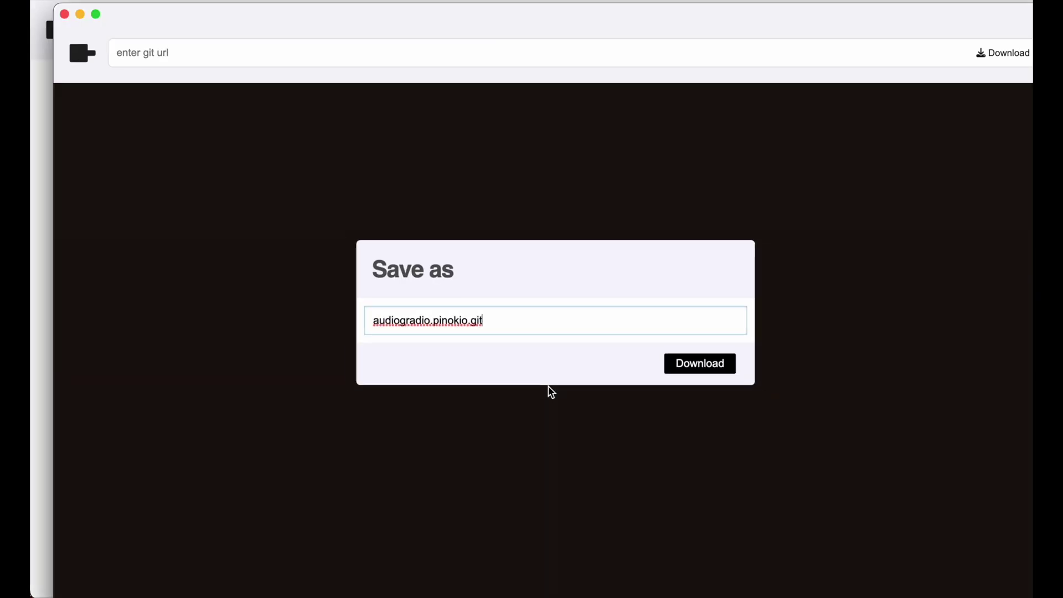
pyautogui.click(702, 364)
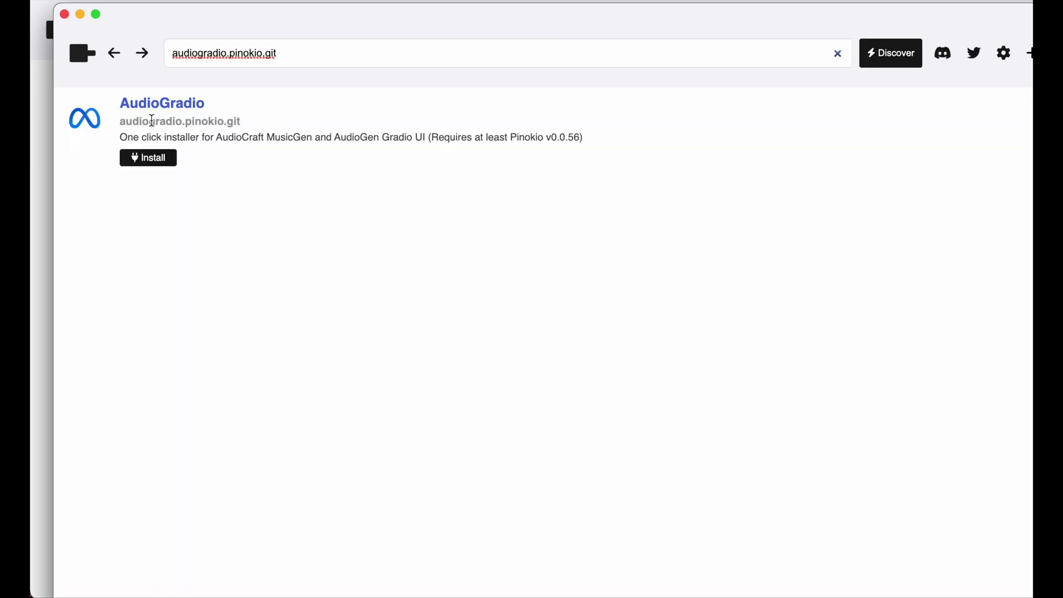
# Step: Install AudioGradio and dismiss the Install Success notice to return to the dashboard
pyautogui.click(169, 161)
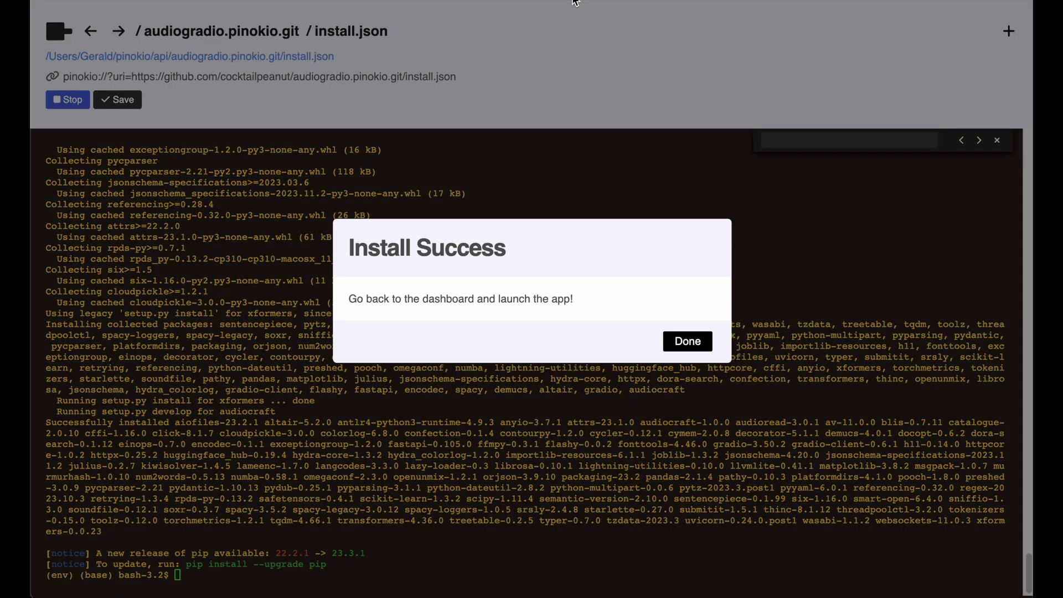
pyautogui.click(687, 342)
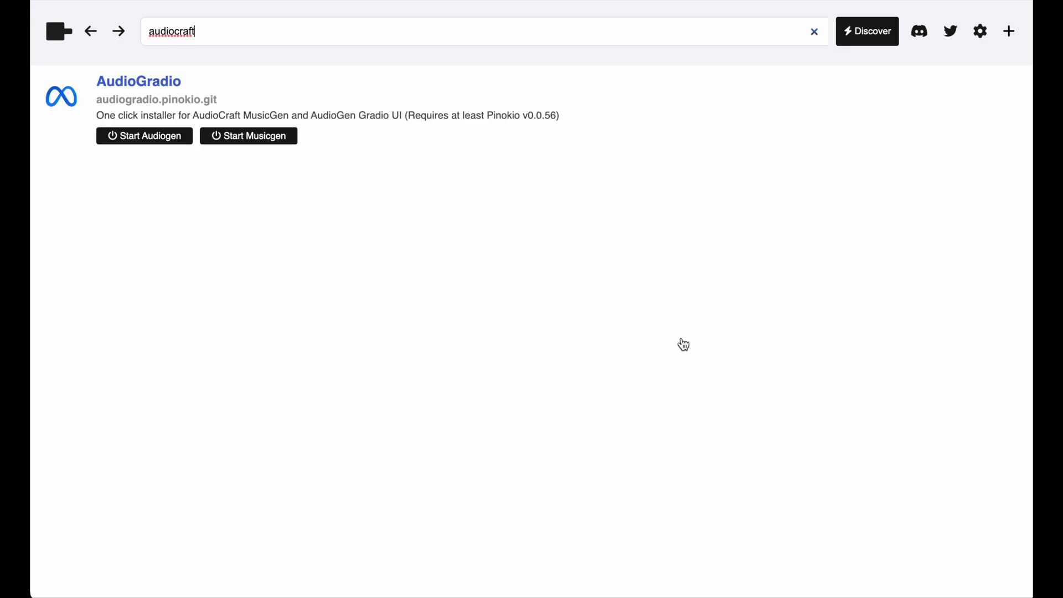
pyautogui.click(263, 139)
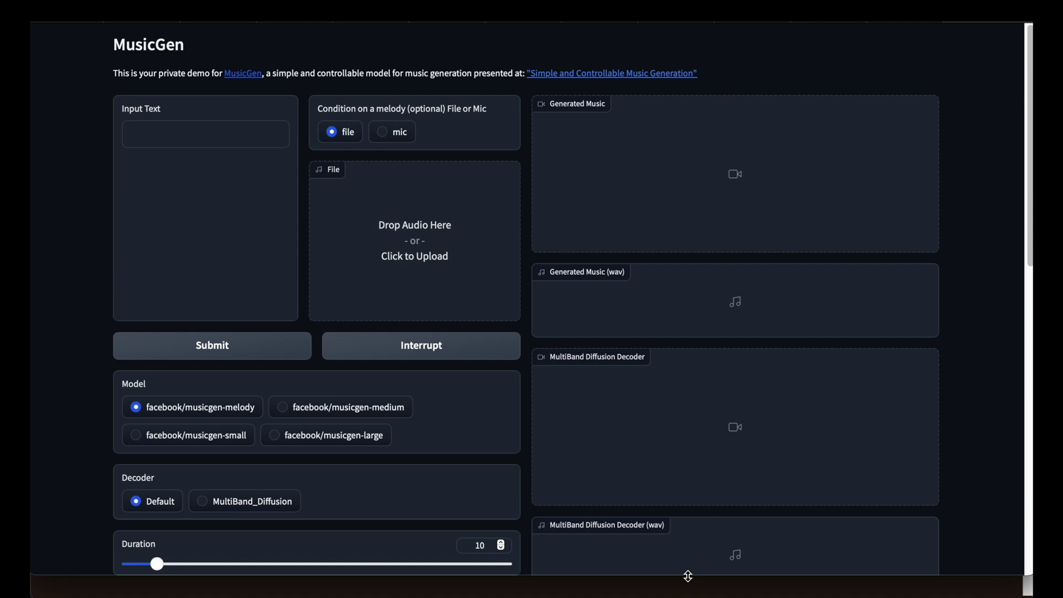
# Step: Generate a 10-second musicgen-melody clip from the prompt 'a dark and deep rap beat, 94 bpm, F minor'
pyautogui.moveTo(688, 576); pyautogui.dragTo(689, 595)
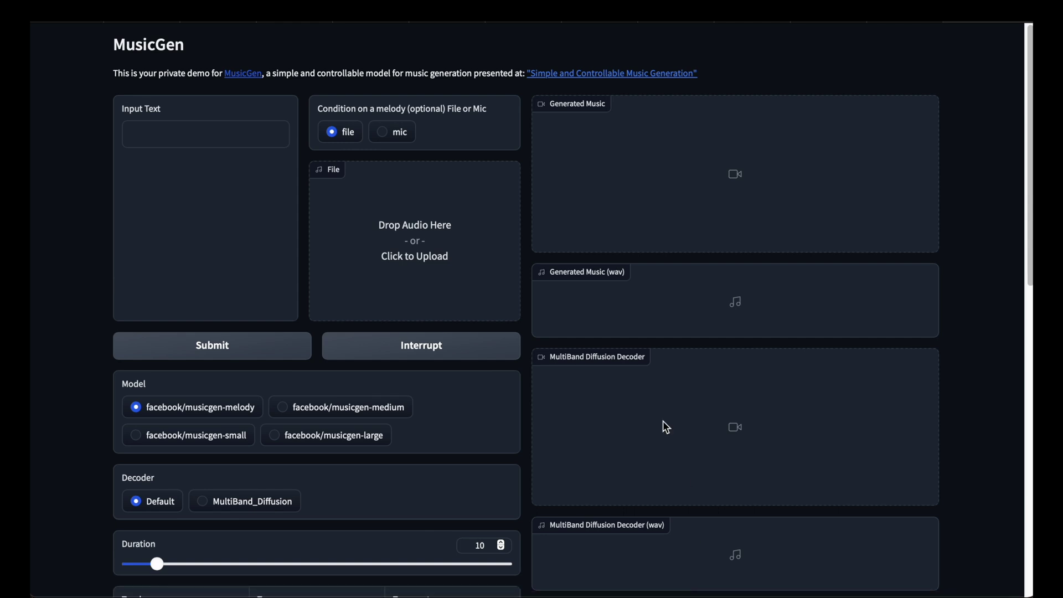
pyautogui.click(214, 135)
pyautogui.write('a dark and deep rap beat, 94 bp')
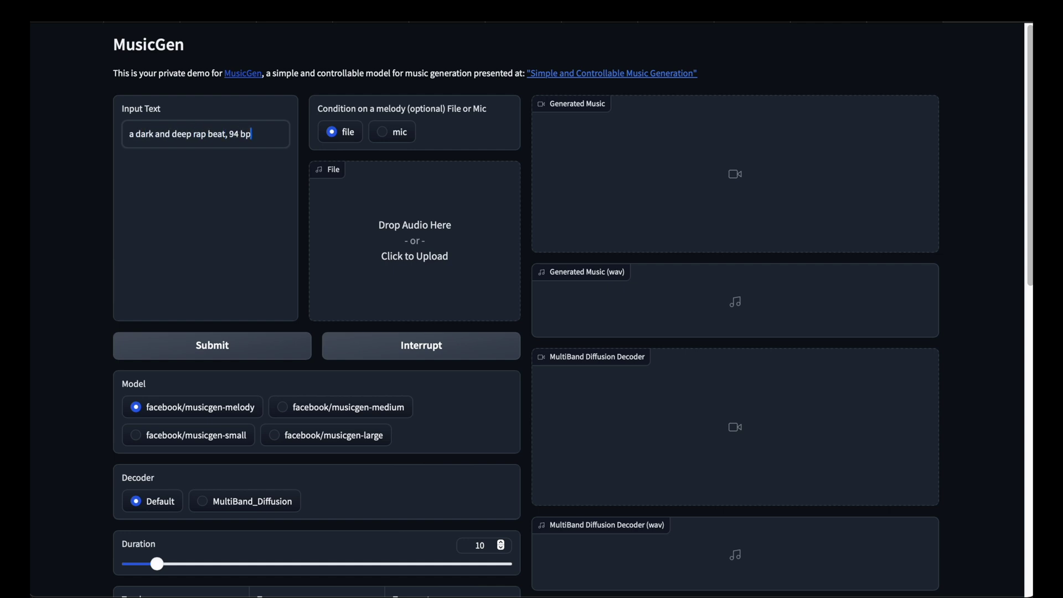
pyautogui.write('m, F minor')
pyautogui.scroll(-1, 306, 446)
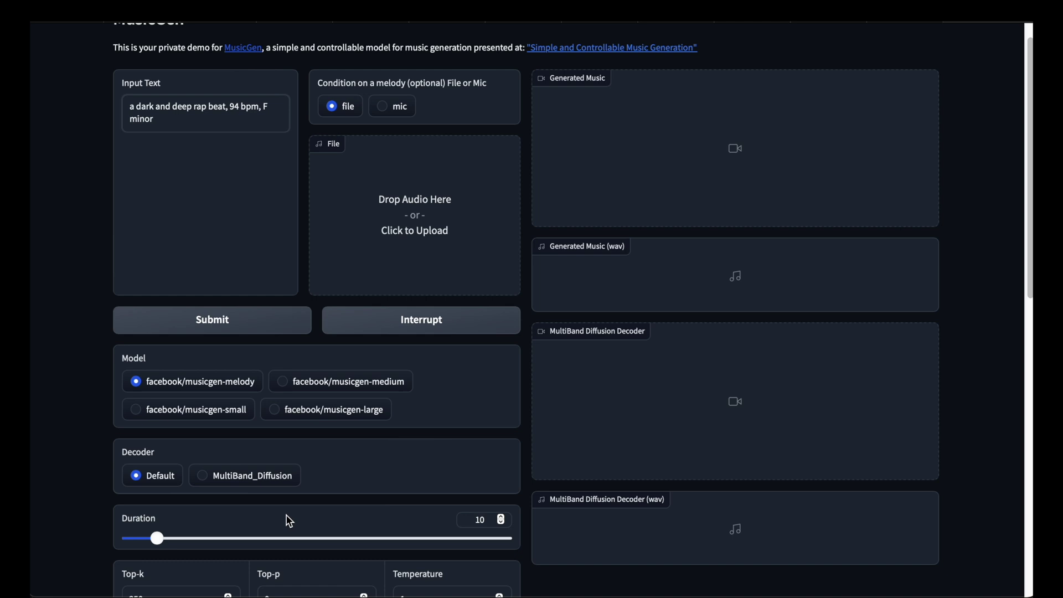
pyautogui.scroll(-2, 306, 516)
pyautogui.scroll(-1, 309, 518)
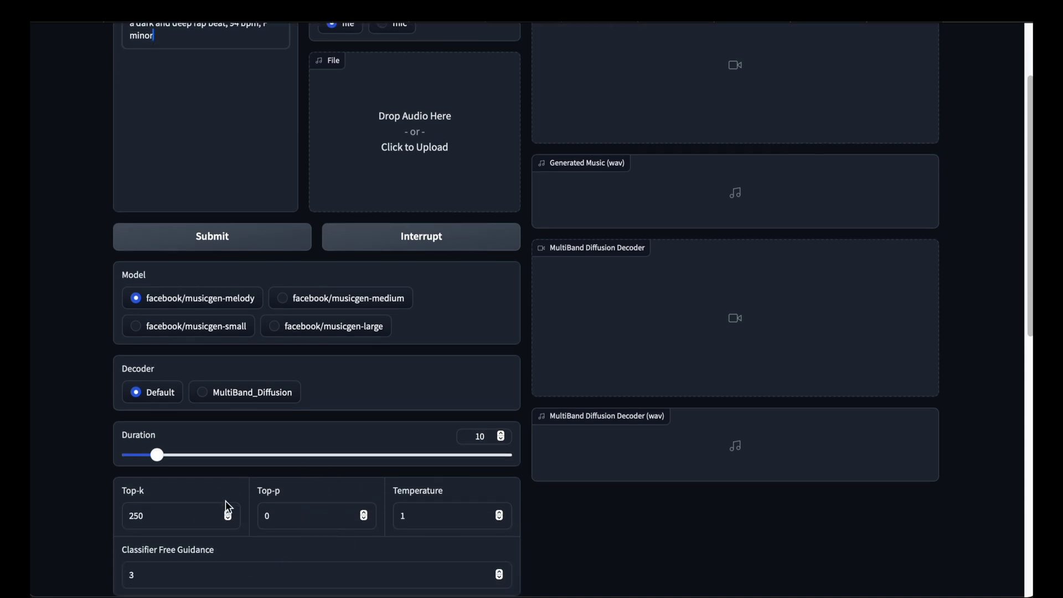
pyautogui.scroll(3, 225, 500)
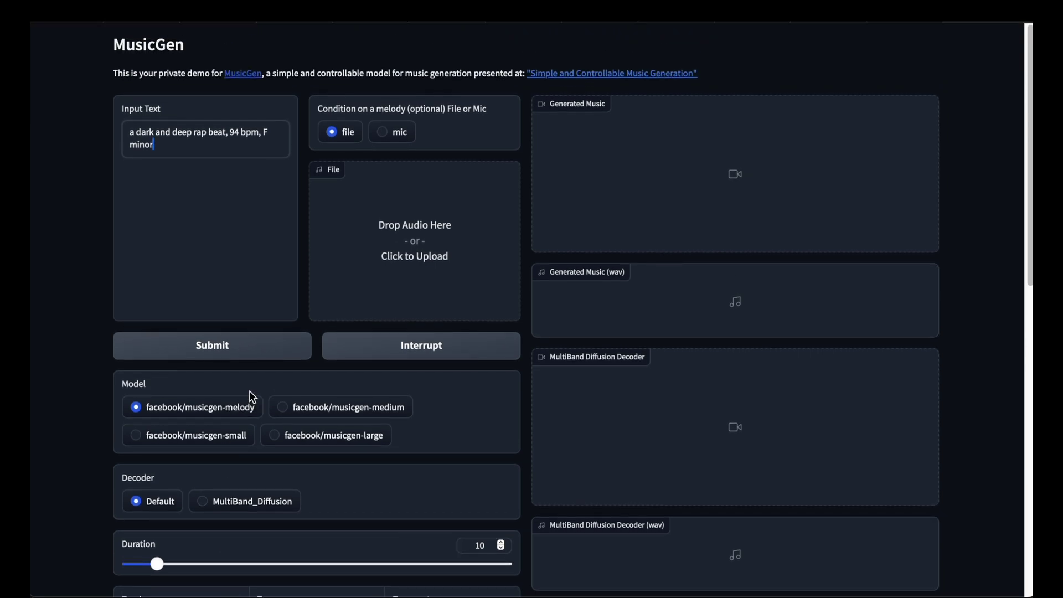
pyautogui.click(255, 348)
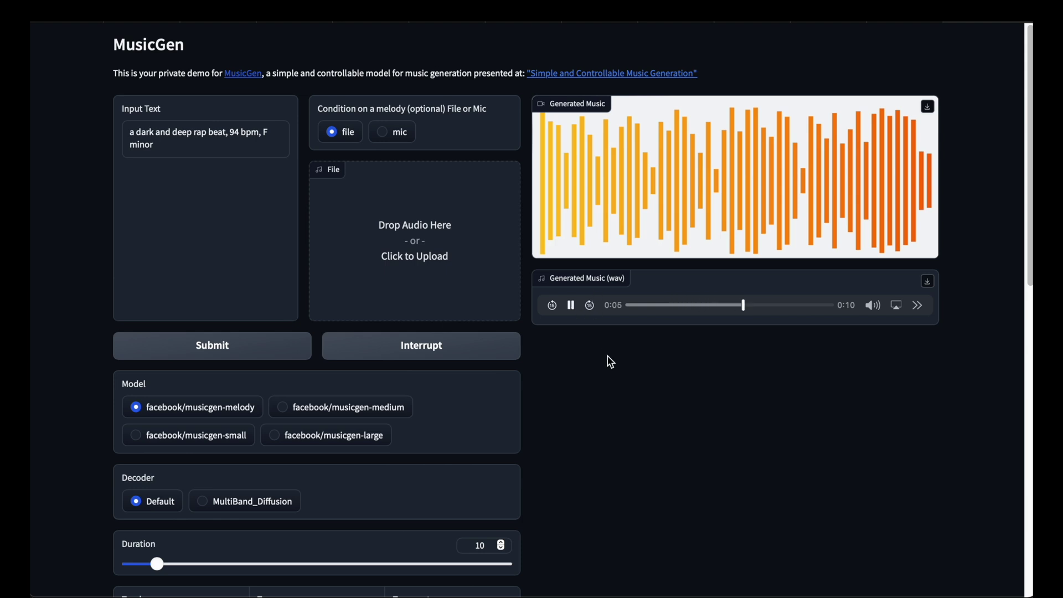
# Step: Pause the generated rap beat partway through playback in the wav player
pyautogui.click(571, 305)
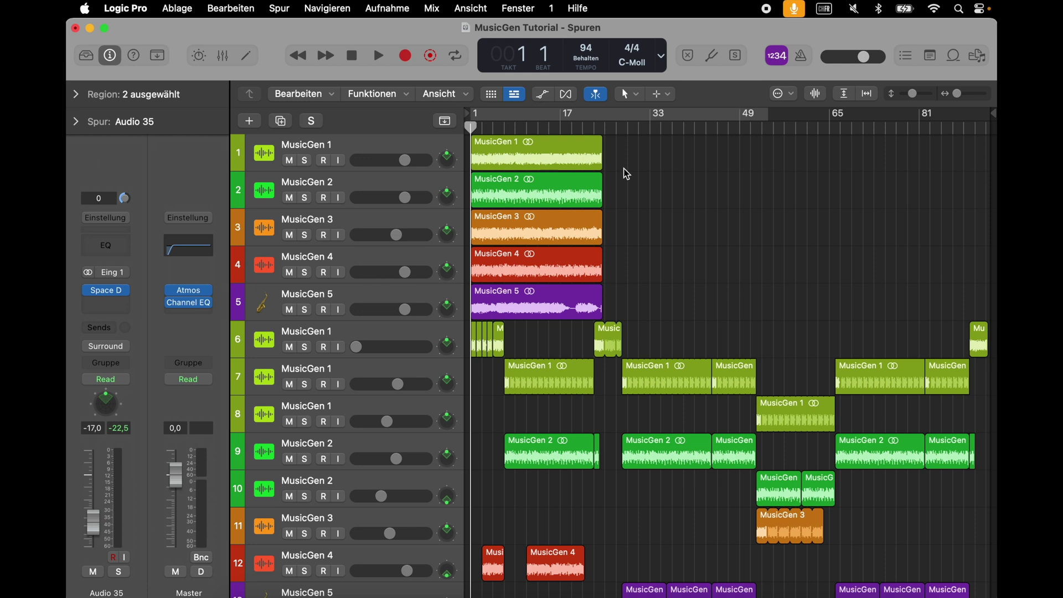
# Step: Select then deselect the regions on the first five tracks, and zoom in horizontally
pyautogui.moveTo(619, 146); pyautogui.dragTo(535, 311)
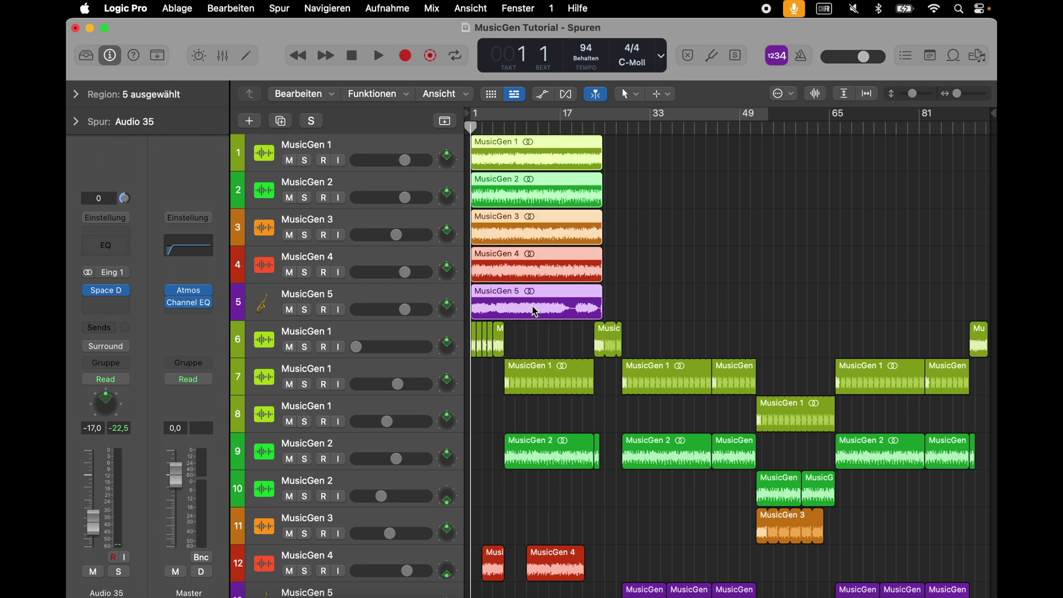
pyautogui.click(650, 190)
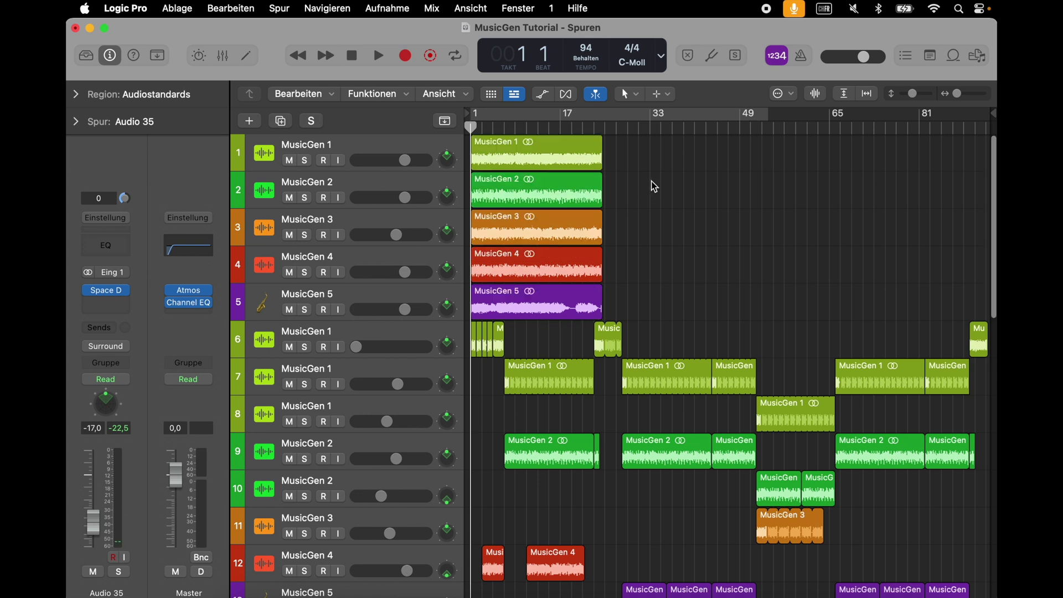
pyautogui.scroll(10, 652, 189)
# Step: Trim the starts of the MusicGen 1 and MusicGen 2 regions, then zoom out to bars 1–15
pyautogui.scroll(3, 655, 186)
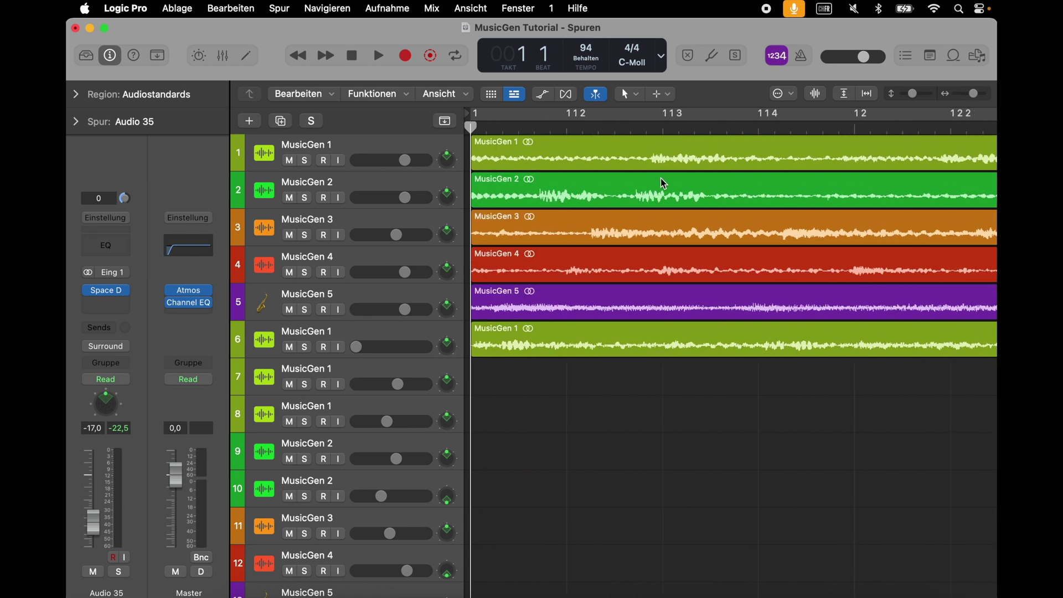
pyautogui.moveTo(475, 162); pyautogui.dragTo(694, 145)
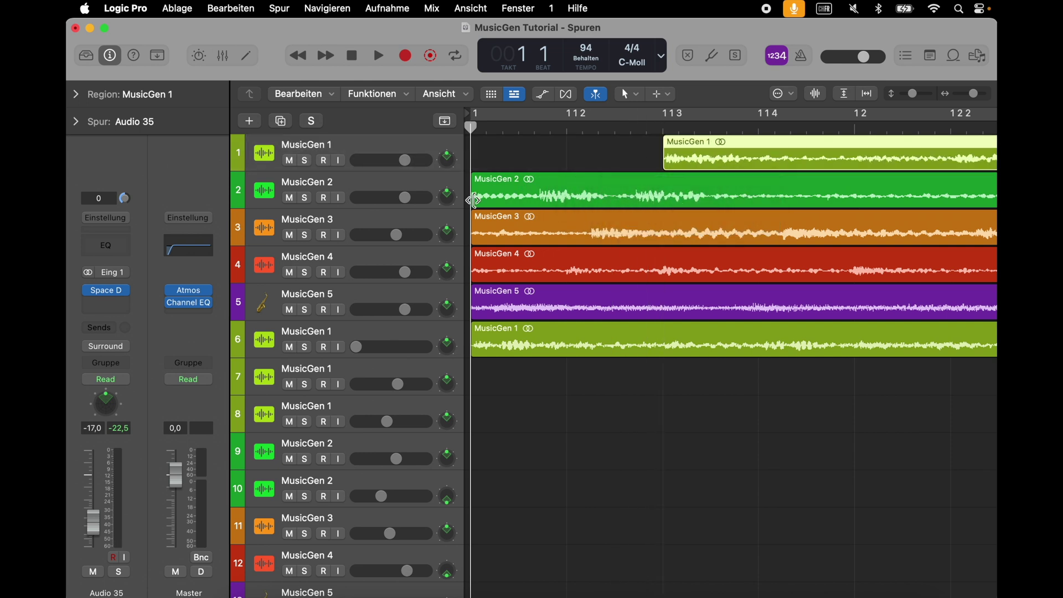
pyautogui.moveTo(475, 197); pyautogui.dragTo(614, 197)
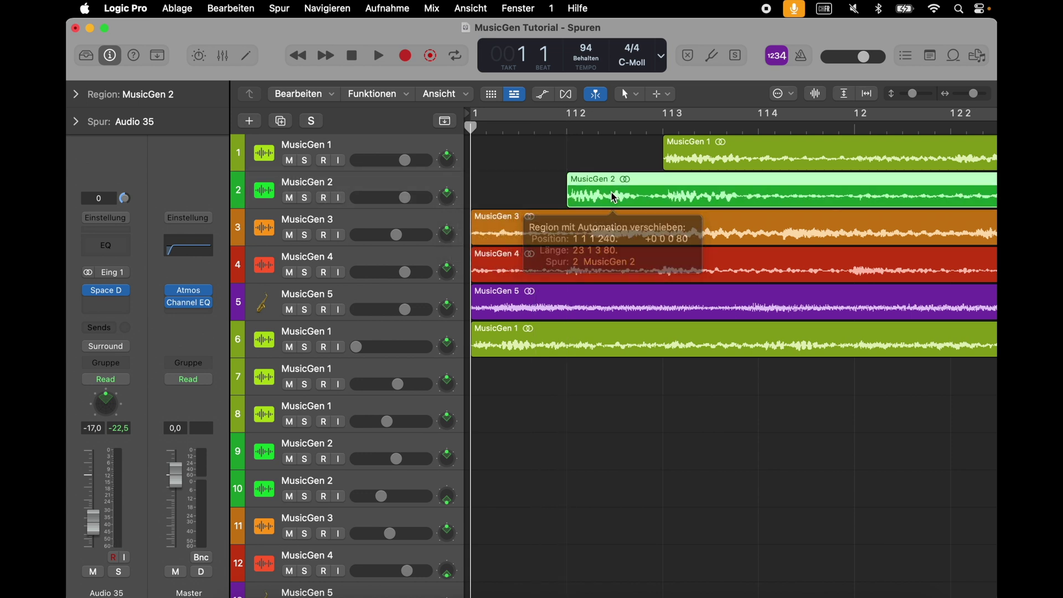
pyautogui.press('super+Left')
pyautogui.press('super+Left')
pyautogui.press('super+Left')
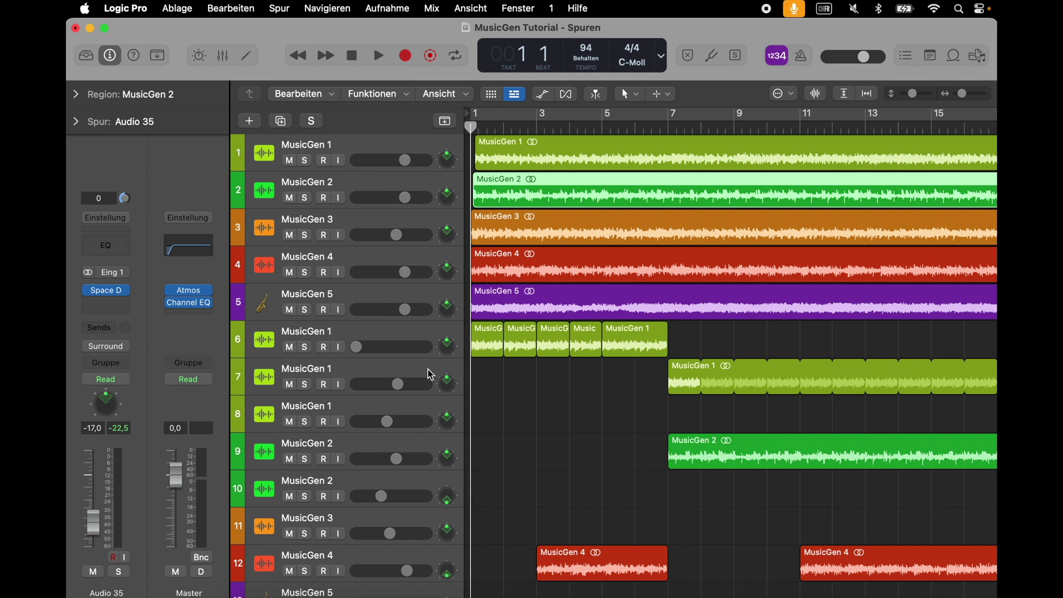
# Step: Select tracks 7, 9 and 12 in turn, ending on MusicGen 4 with its Channel EQ
pyautogui.click(428, 372)
pyautogui.scroll(-10, 719, 364)
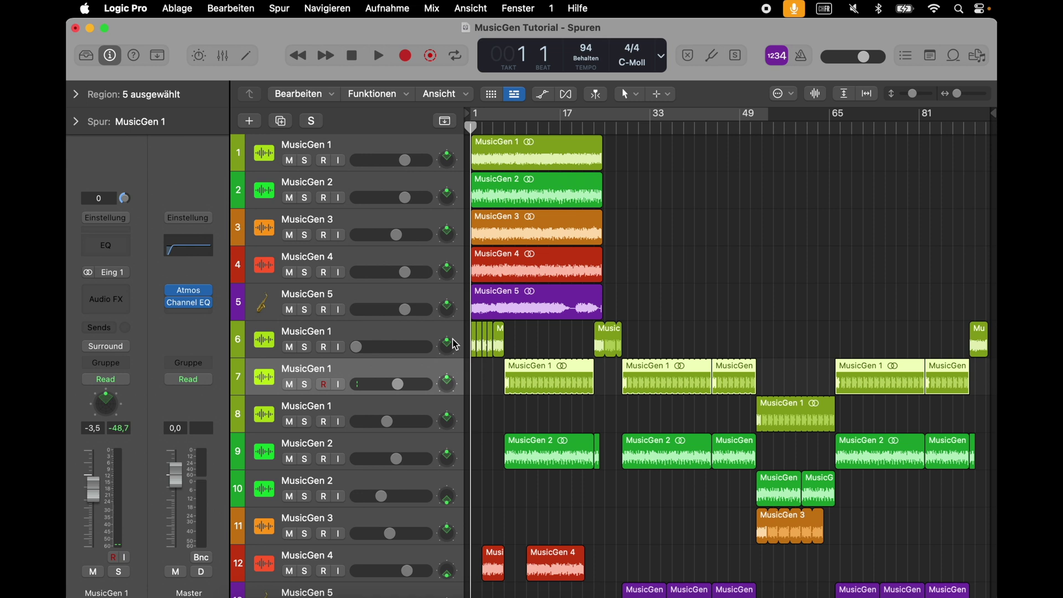
pyautogui.click(433, 456)
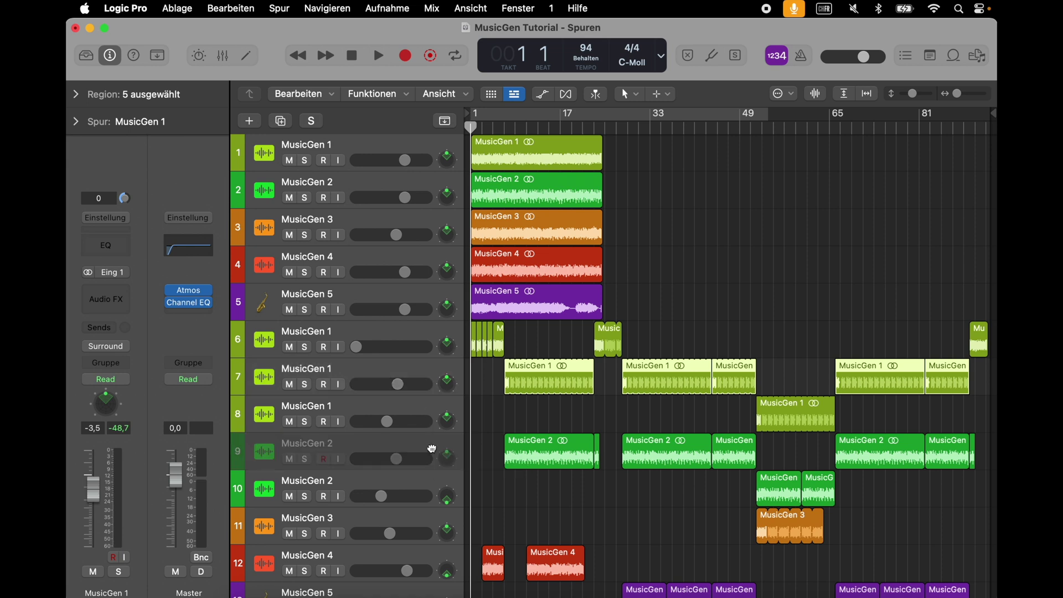
pyautogui.click(429, 565)
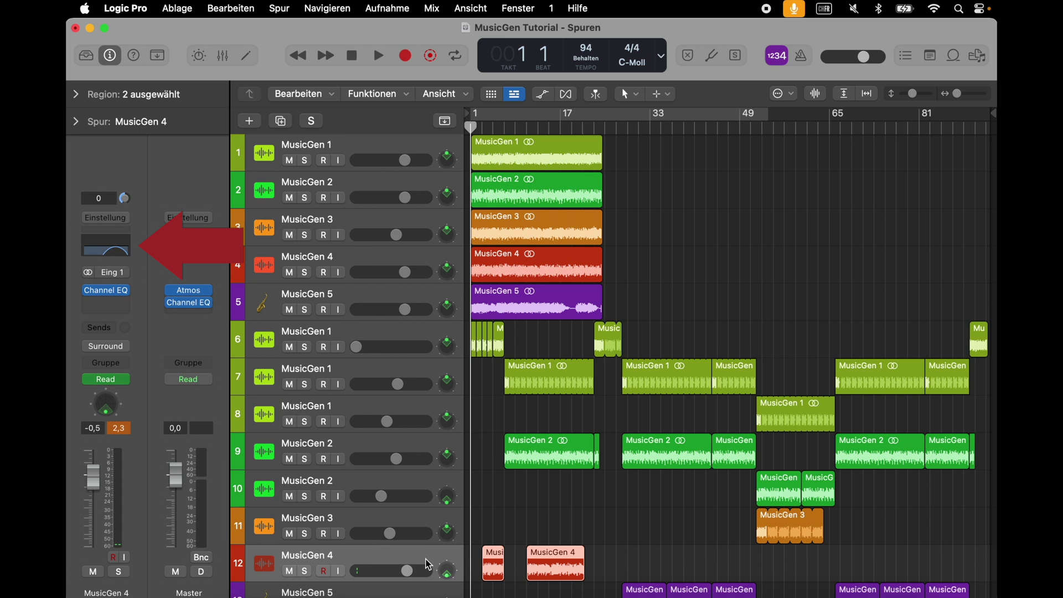
# Step: Clear the region selection and show volume automation lanes, scrolling through all tracks
pyautogui.press('super+a')
pyautogui.click(732, 292)
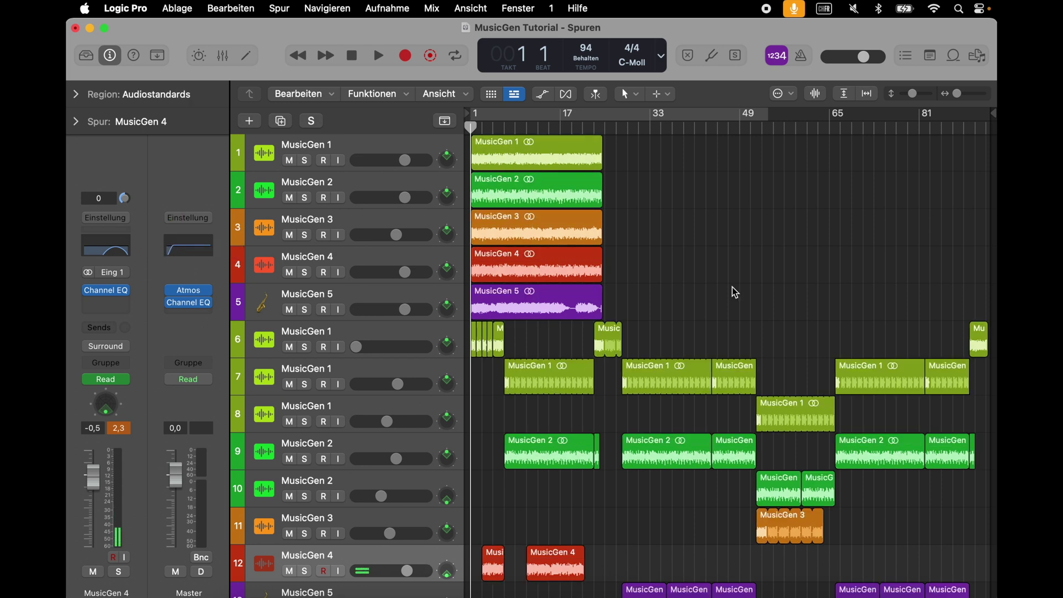
pyautogui.press('a')
pyautogui.scroll(-2, 734, 293)
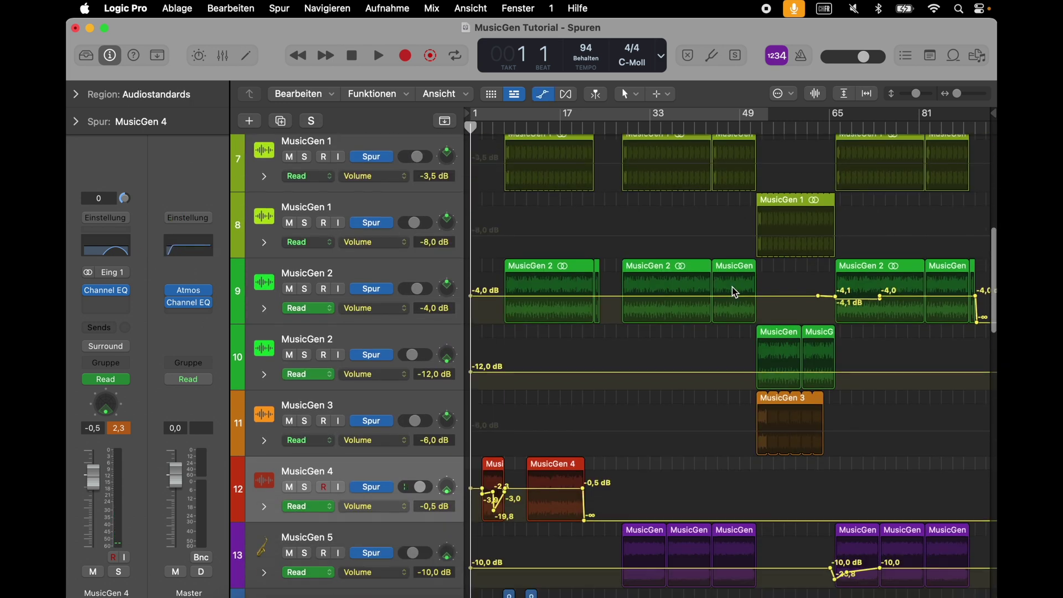
pyautogui.scroll(-4, 735, 292)
pyautogui.scroll(3, 734, 292)
pyautogui.scroll(-3, 734, 293)
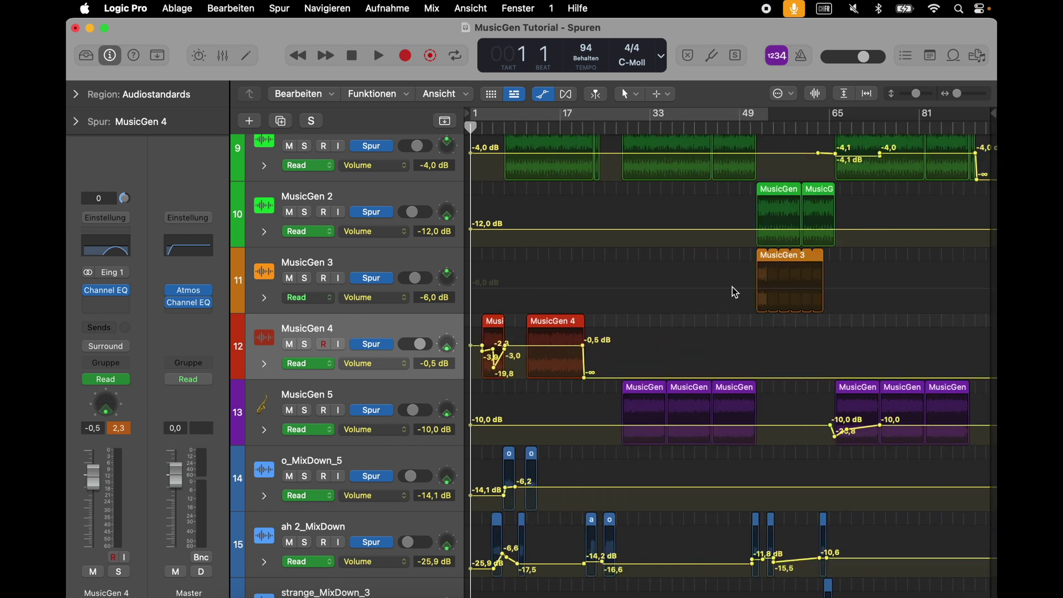
pyautogui.scroll(5, 733, 287)
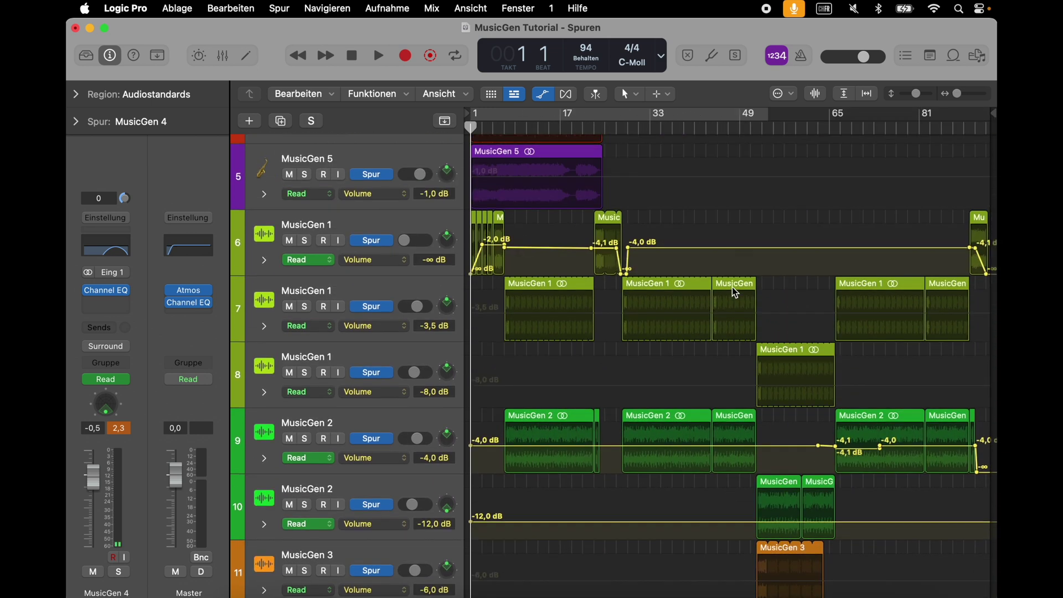